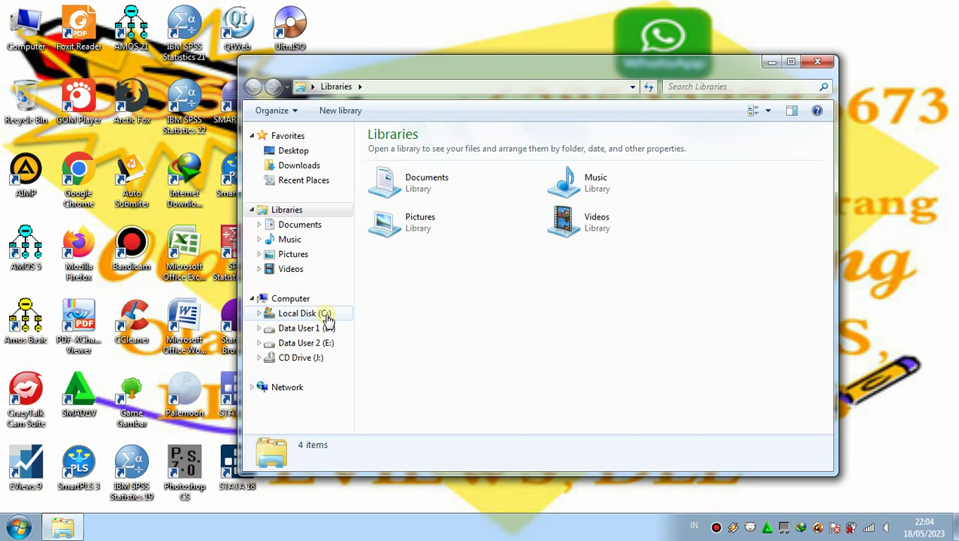
# - Open the Slacks_based_Measure_of_Efficiency_in_Stata_Use_sbmeff_With_STATA_18 folder on Local Disk (C:) and widen the Name column to show full file names
pyautogui.click(325, 315)
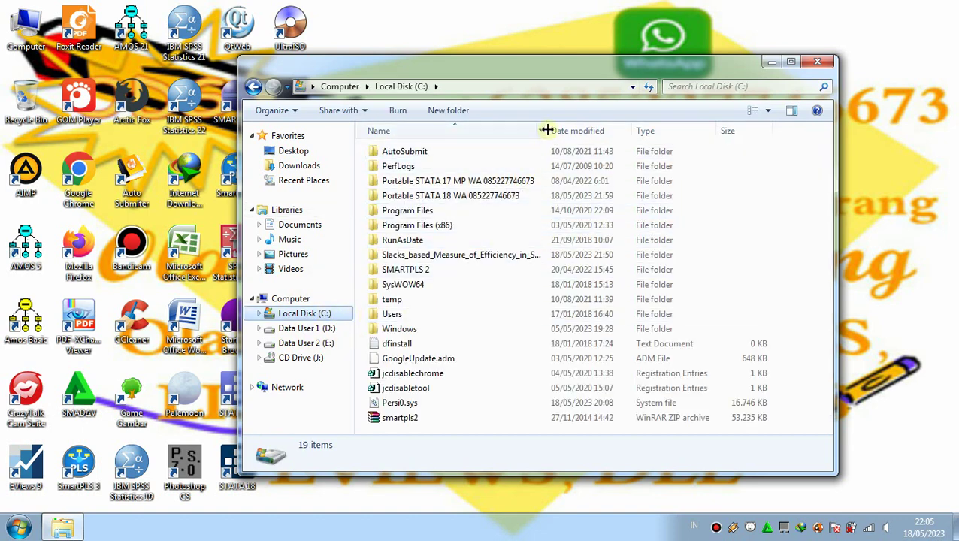
pyautogui.moveTo(549, 130); pyautogui.dragTo(695, 130)
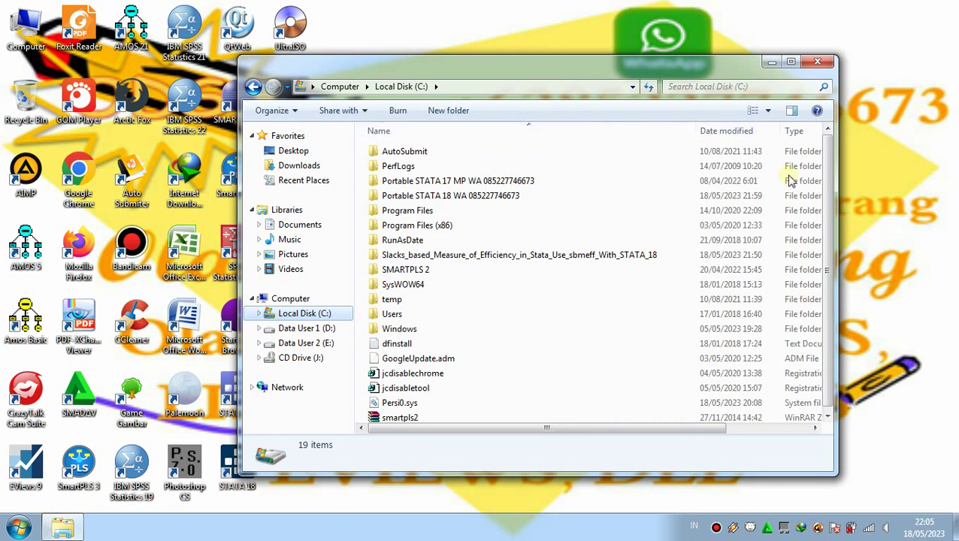
pyautogui.click(809, 259)
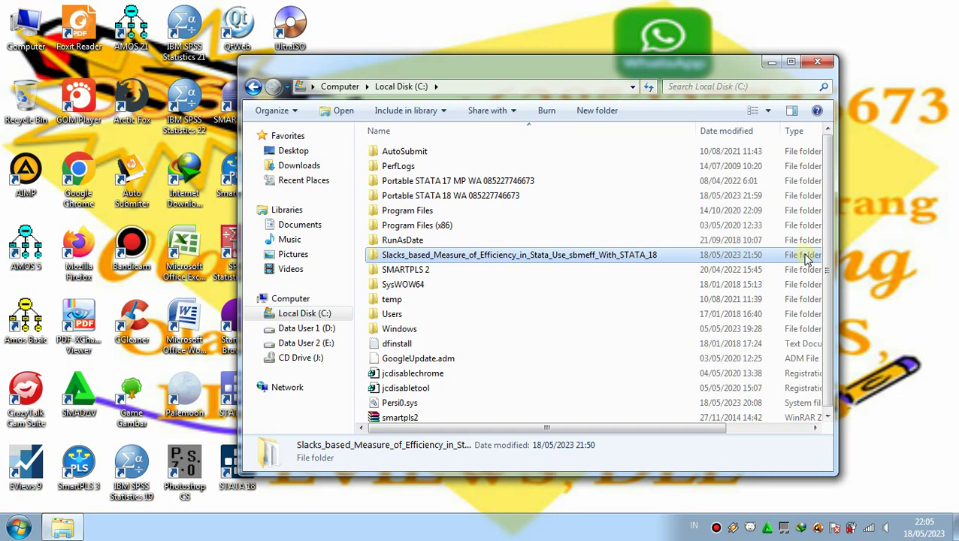
pyautogui.rightClick(807, 258)
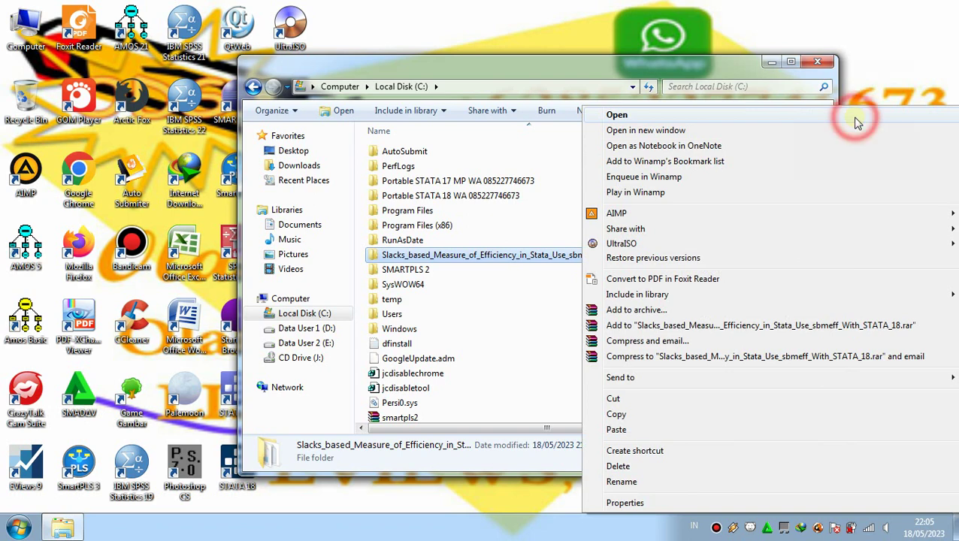
pyautogui.click(855, 118)
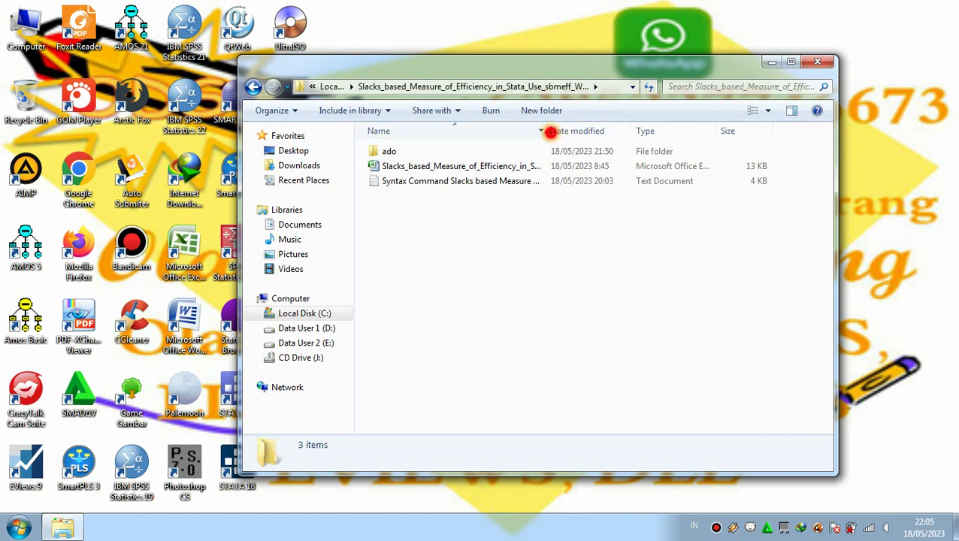
pyautogui.moveTo(550, 131); pyautogui.dragTo(724, 125)
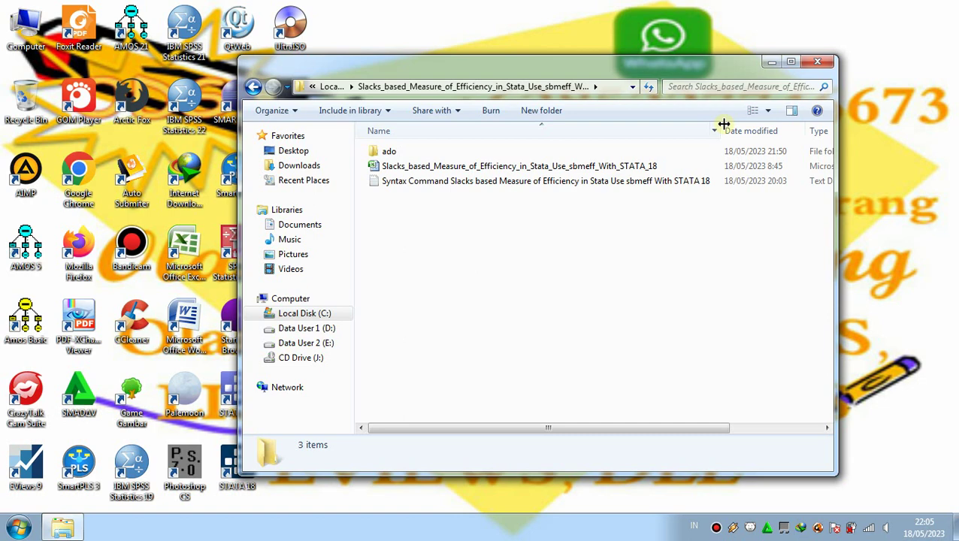
# - Copy the ado folder from the Slacks_based_Measure_of_Efficiency folder
pyautogui.click(802, 154)
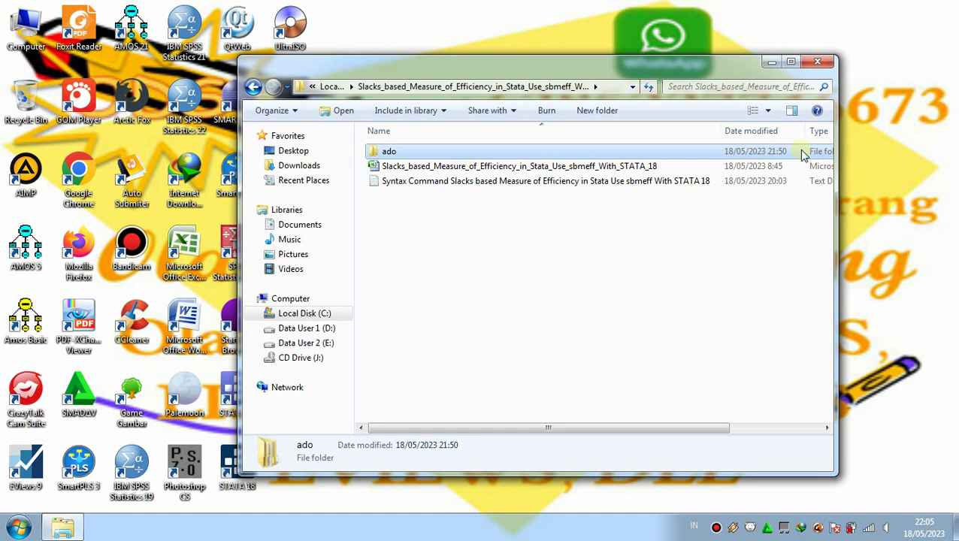
pyautogui.rightClick(801, 154)
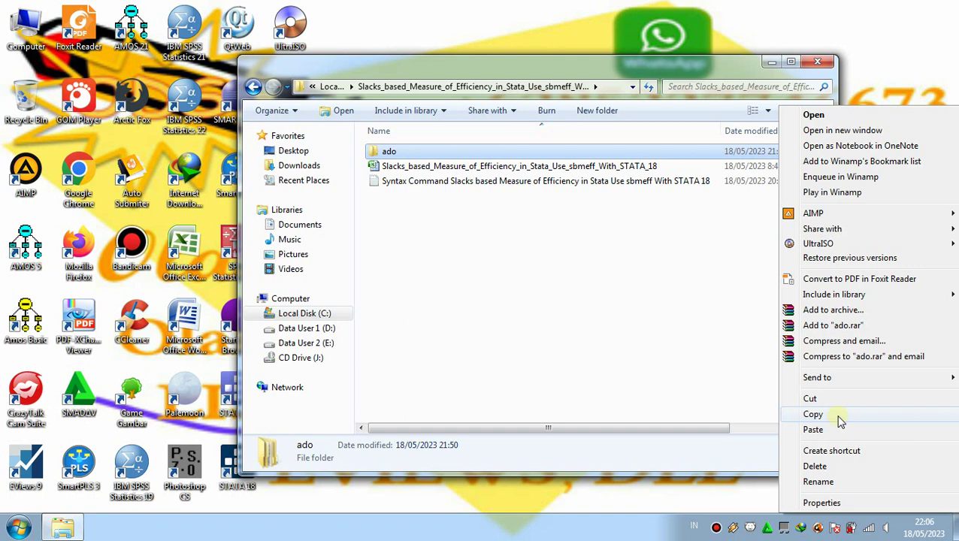
pyautogui.click(813, 415)
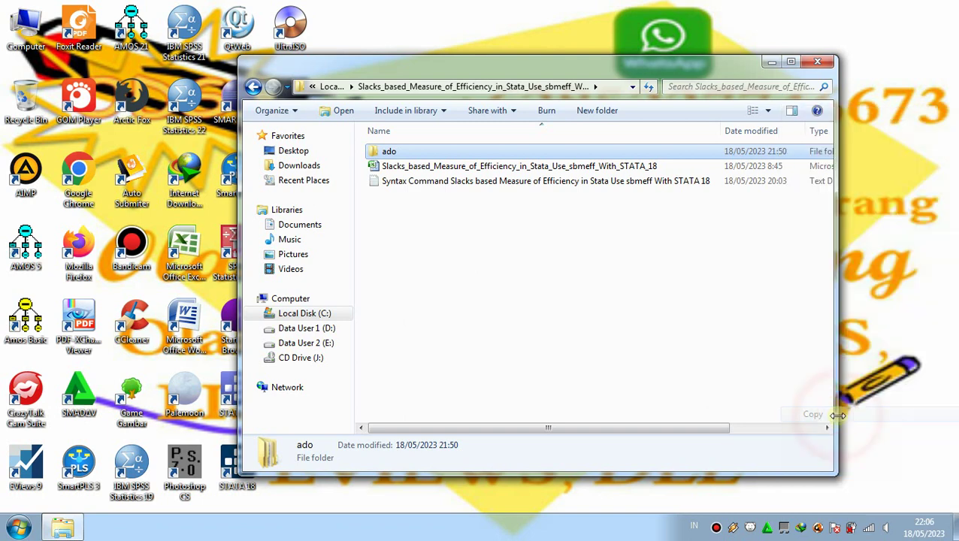
pyautogui.click(722, 358)
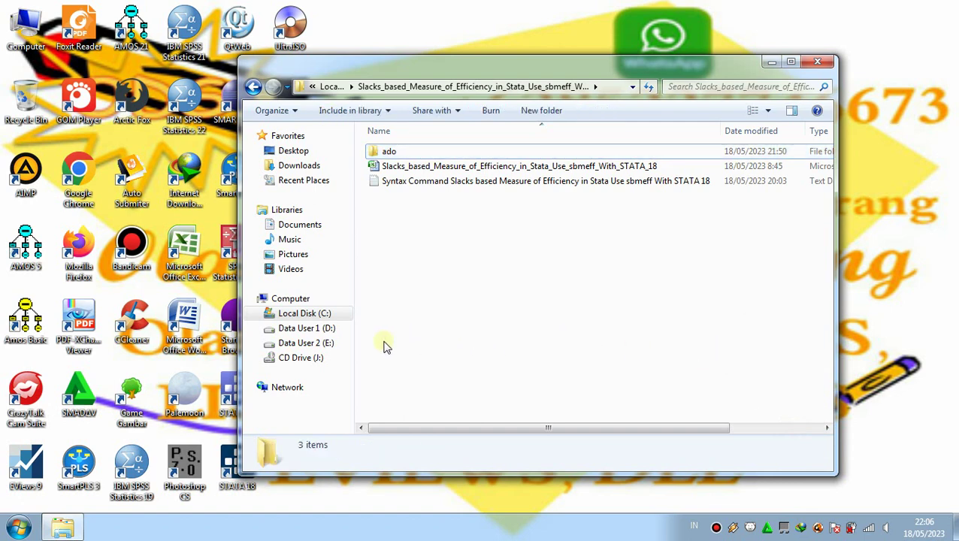
# - Go back to Local Disk (C:) and open the Users folder
pyautogui.click(328, 316)
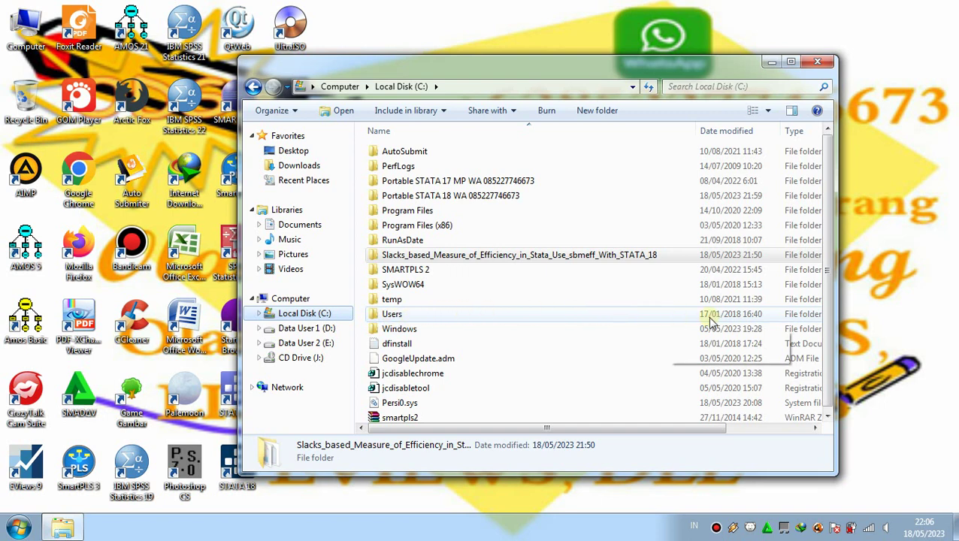
pyautogui.click(761, 317)
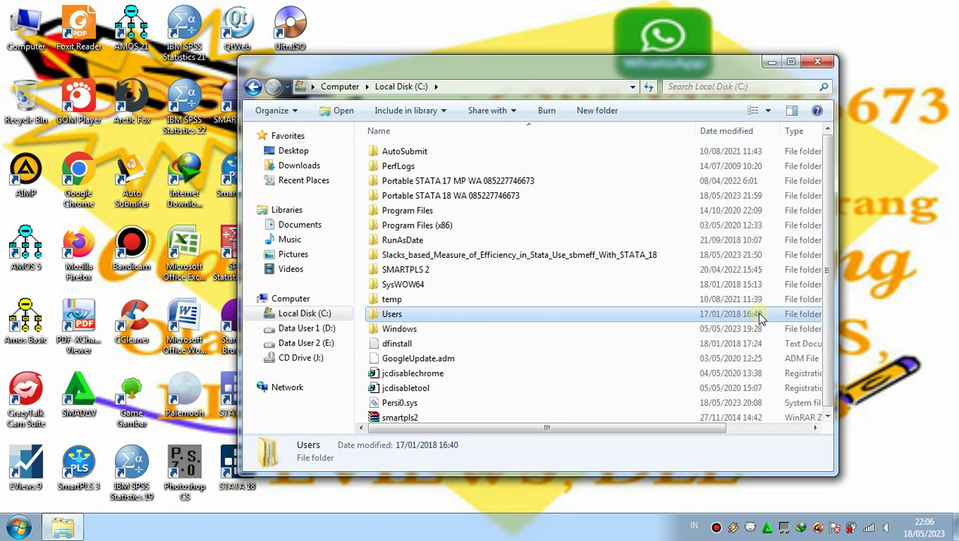
pyautogui.rightClick(761, 319)
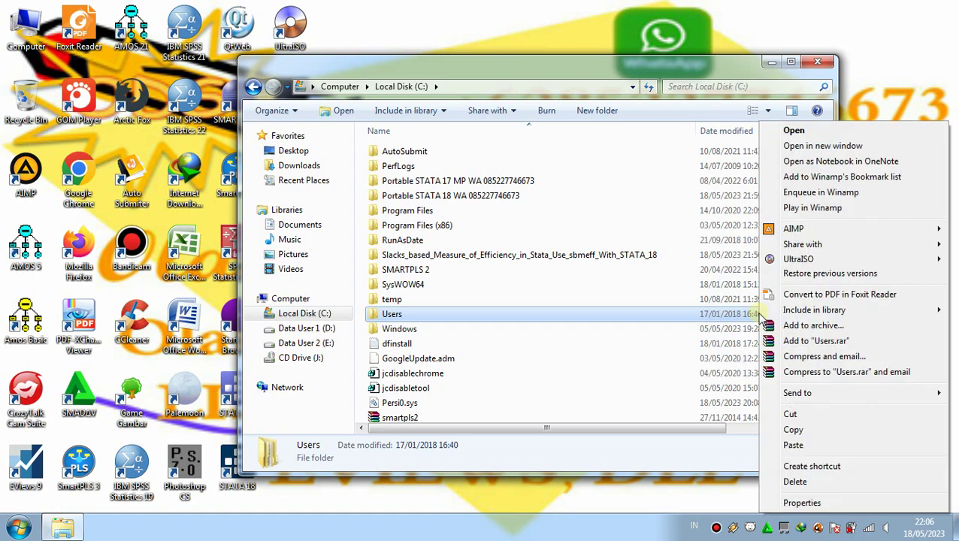
pyautogui.click(888, 136)
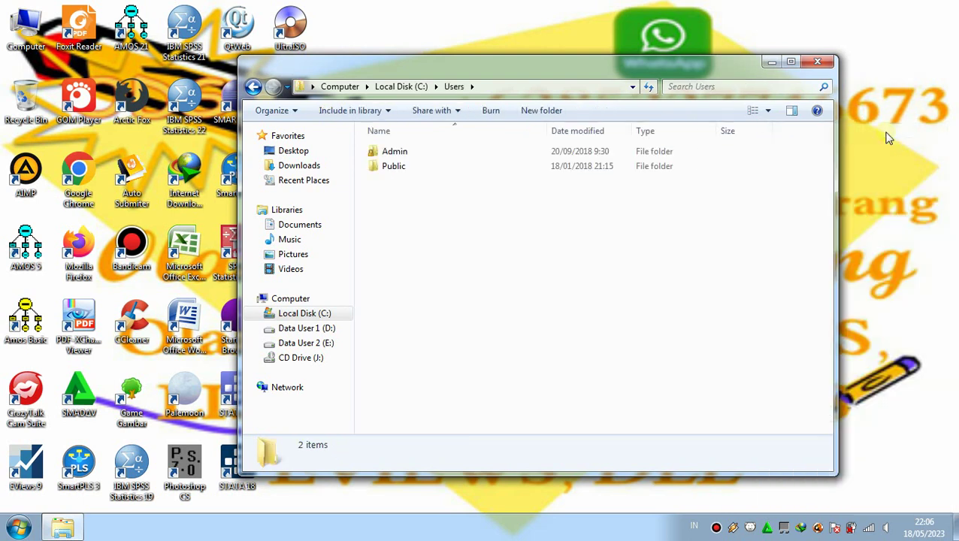
# - Open the Admin folder, keeping the current Windows color scheme and suppressing further messages about it
pyautogui.click(697, 157)
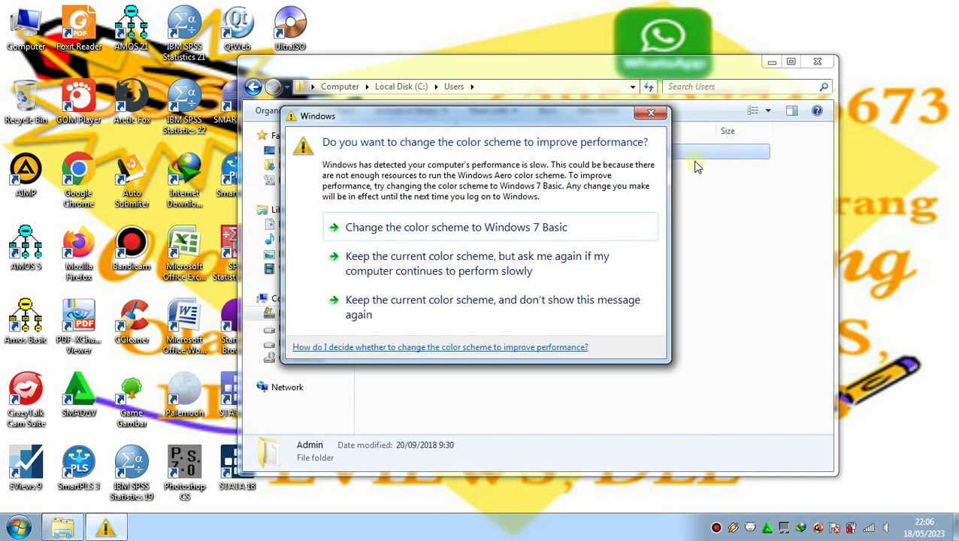
pyautogui.click(632, 302)
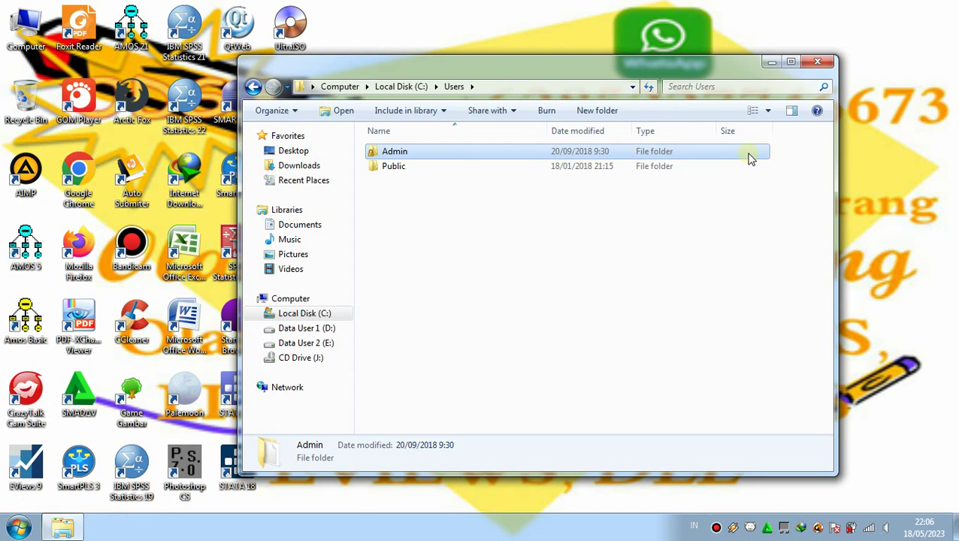
pyautogui.rightClick(749, 158)
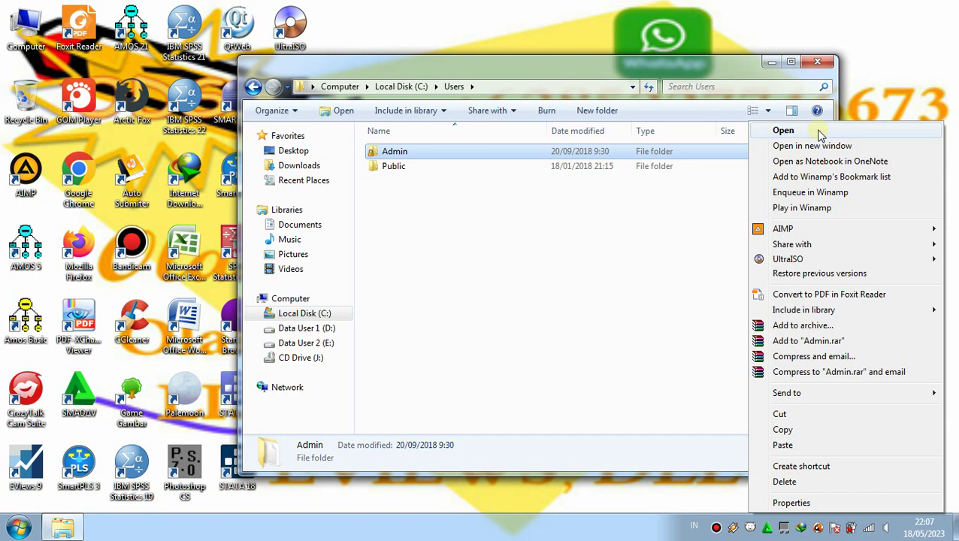
pyautogui.click(821, 136)
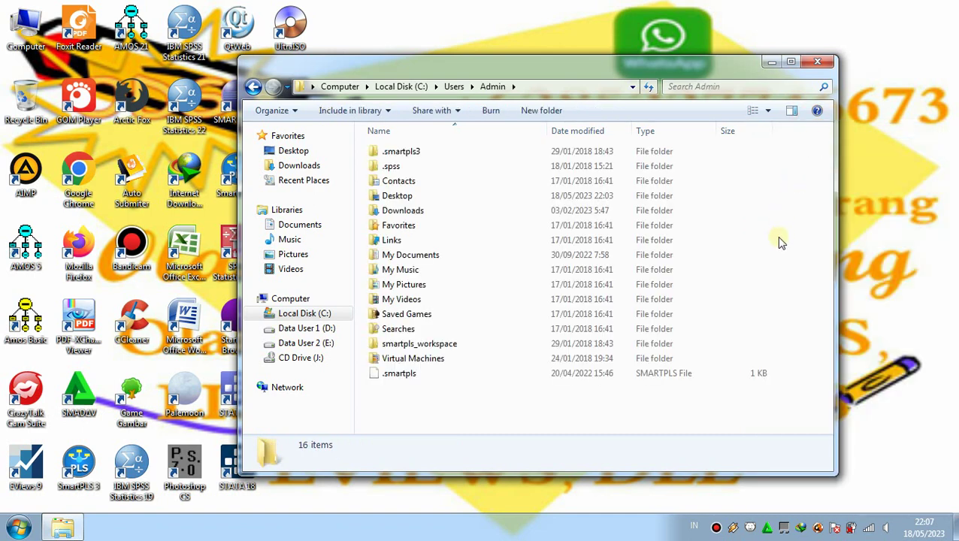
# - Paste the copied ado folder into C:\Users\Admin
pyautogui.rightClick(706, 415)
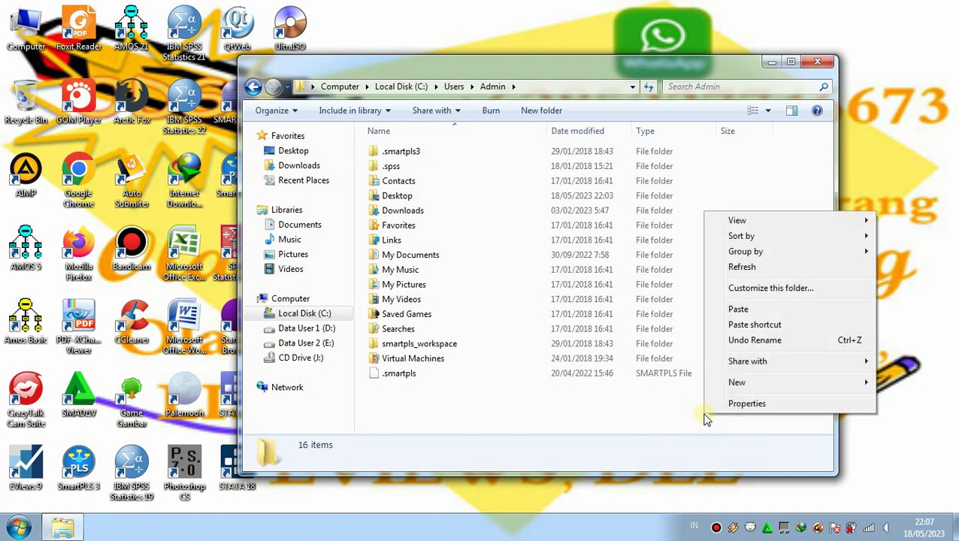
pyautogui.click(784, 313)
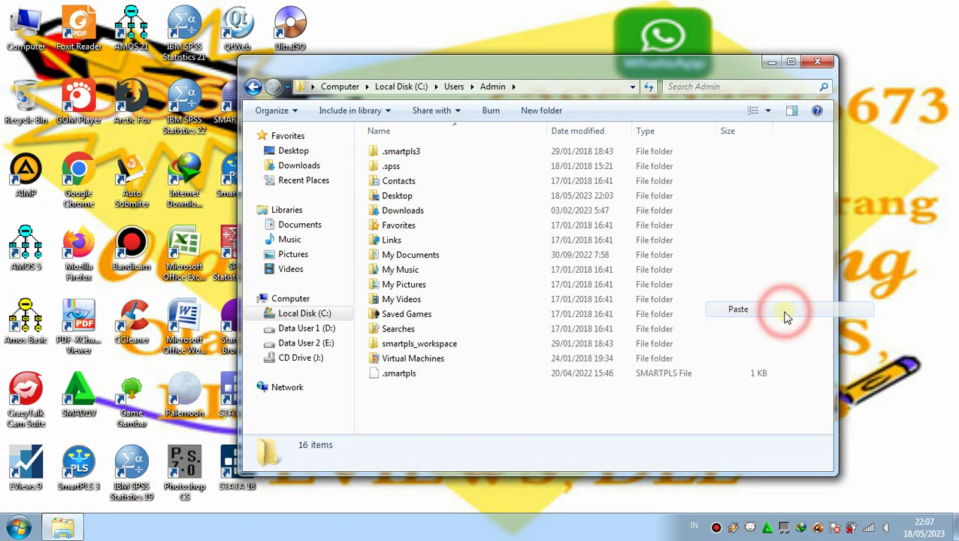
pyautogui.click(707, 416)
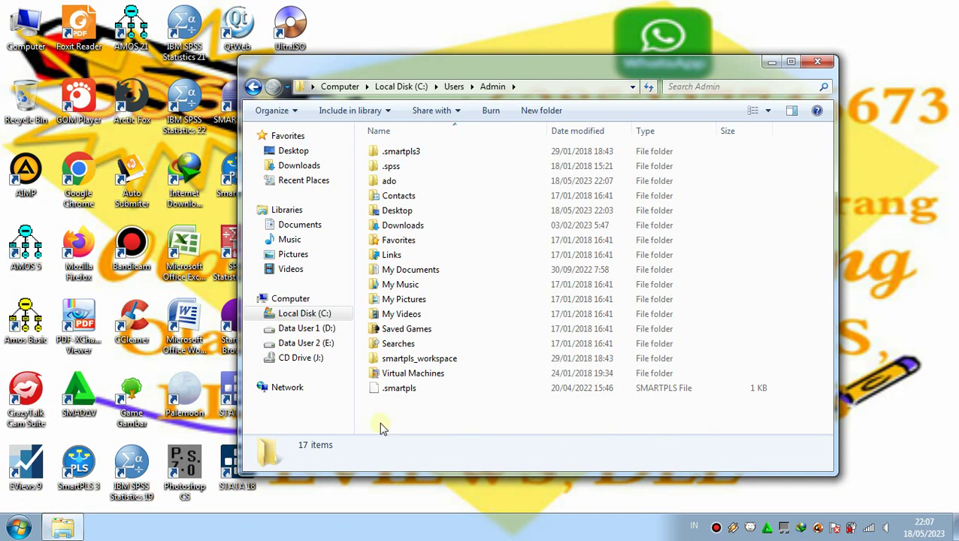
# - Return to Local Disk (C:) and minimize the Explorer window to reveal the desktop
pyautogui.click(330, 316)
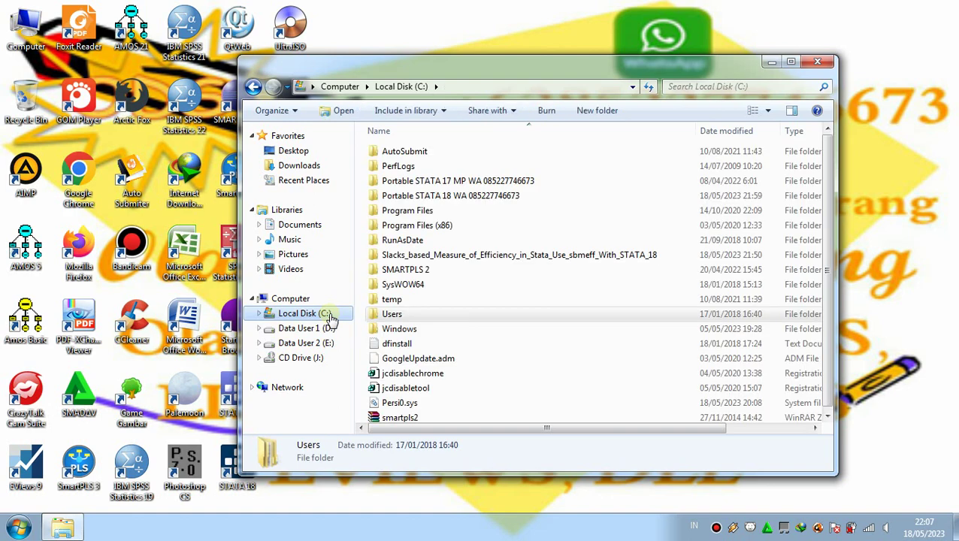
pyautogui.click(347, 496)
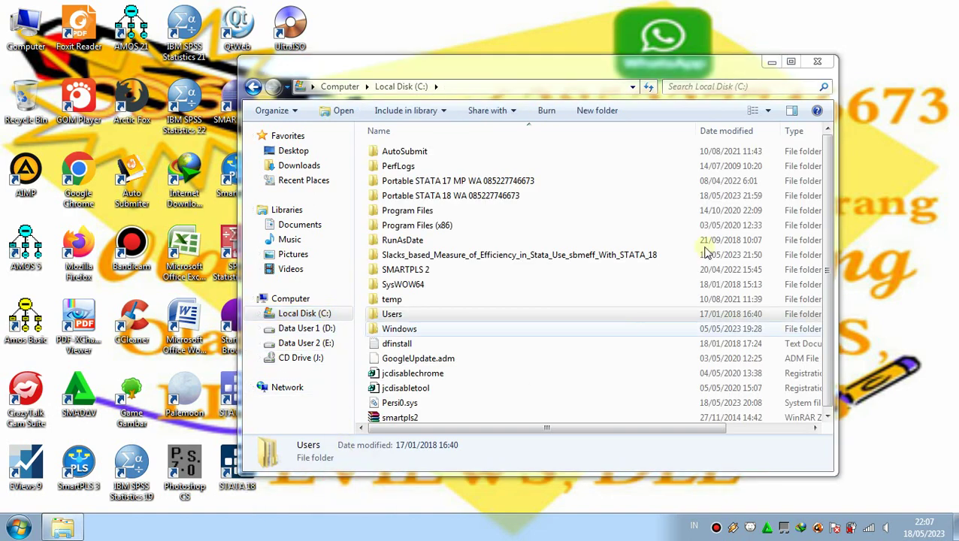
pyautogui.click(770, 63)
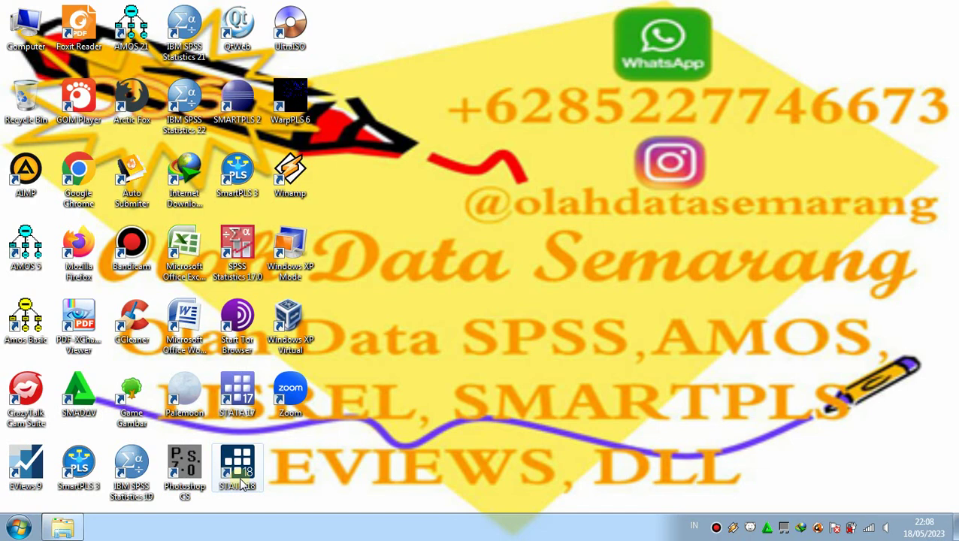
# - Launch STATA 18 from the desktop in a maximized window, accepting the option to check for updates now
pyautogui.click(242, 483)
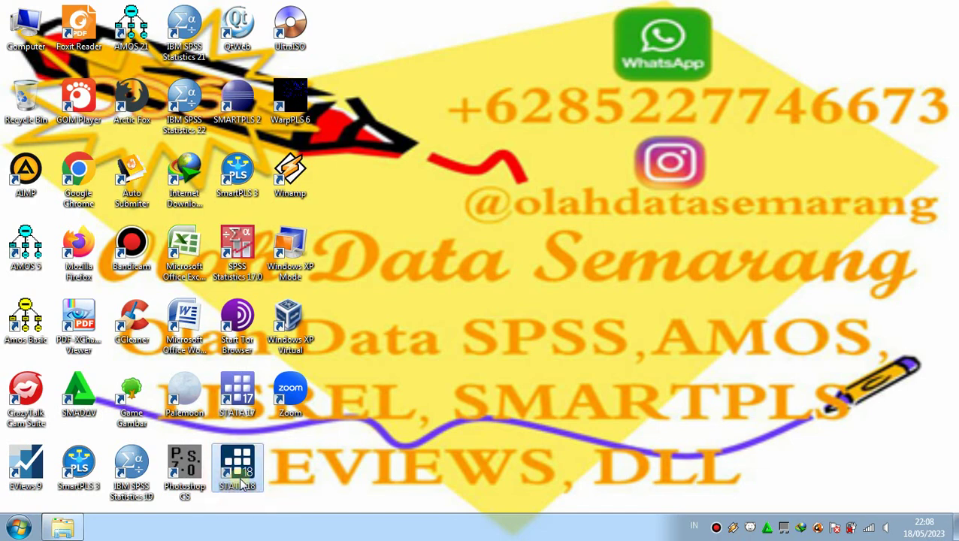
pyautogui.rightClick(242, 481)
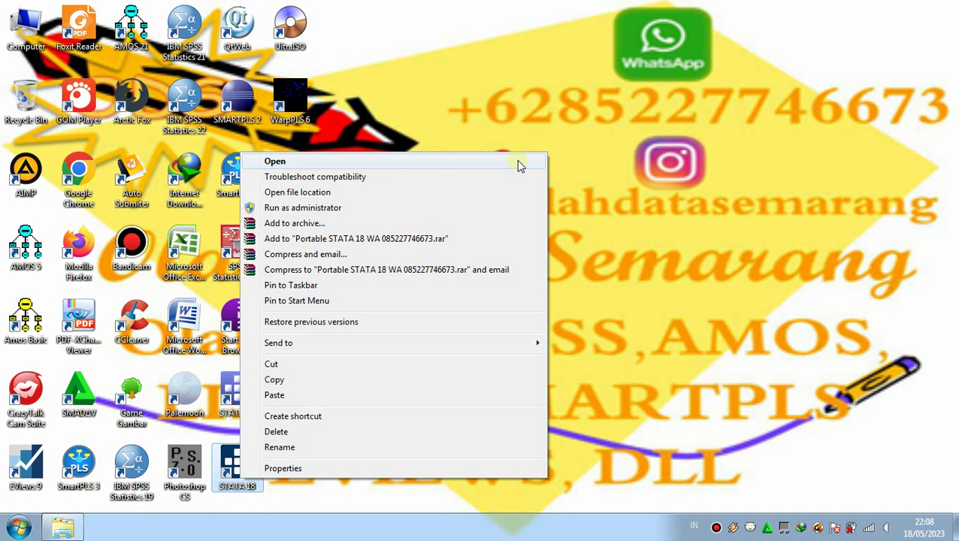
pyautogui.click(518, 162)
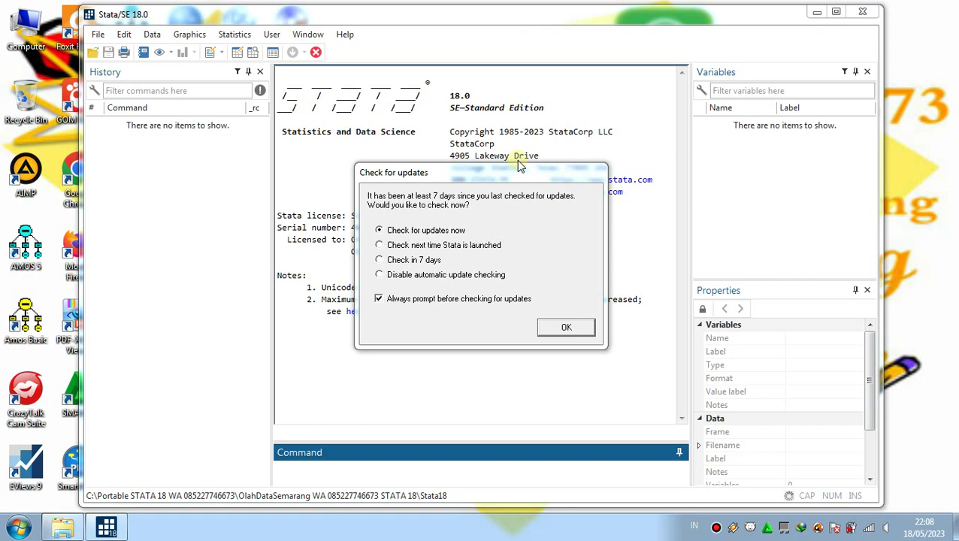
pyautogui.click(584, 329)
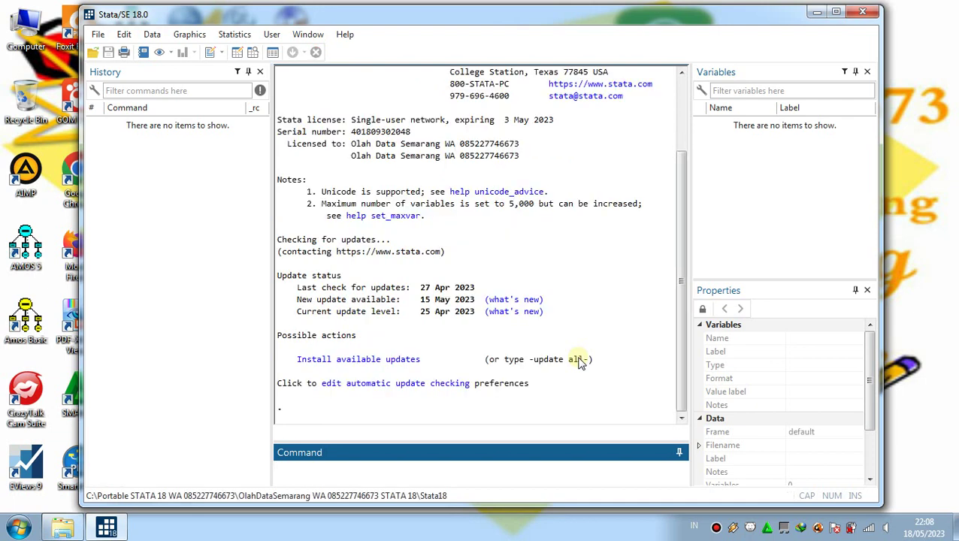
pyautogui.click(838, 13)
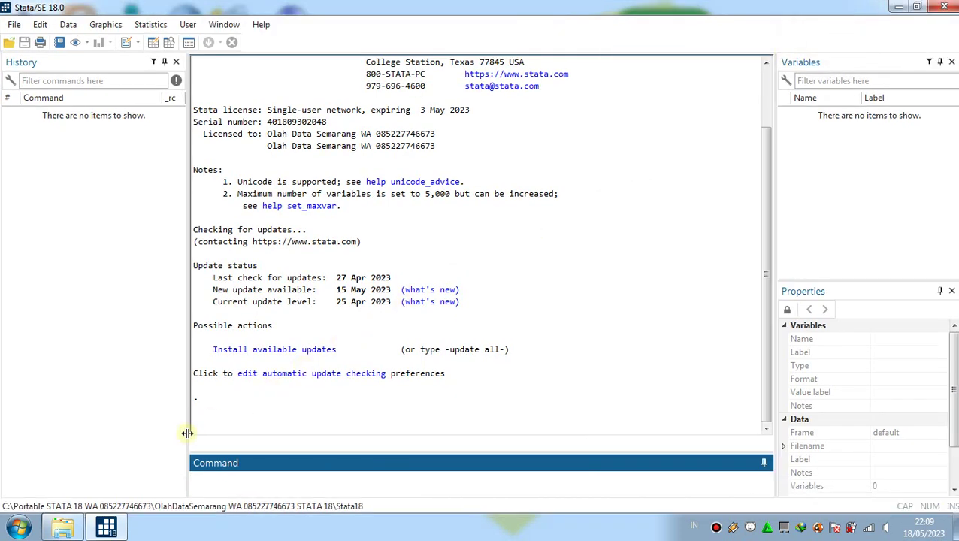
# - Switch to Windows Explorer and open the Slacks_based_Measure_of_Efficiency_in_Stata_Use_sbmeff_With_STATA_18 folder on the C: drive again
pyautogui.click(72, 530)
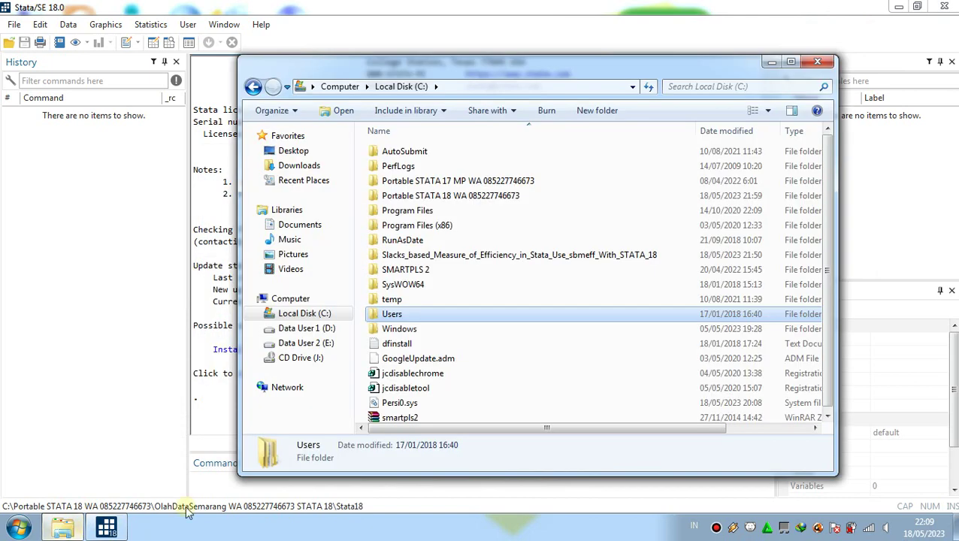
pyautogui.click(792, 258)
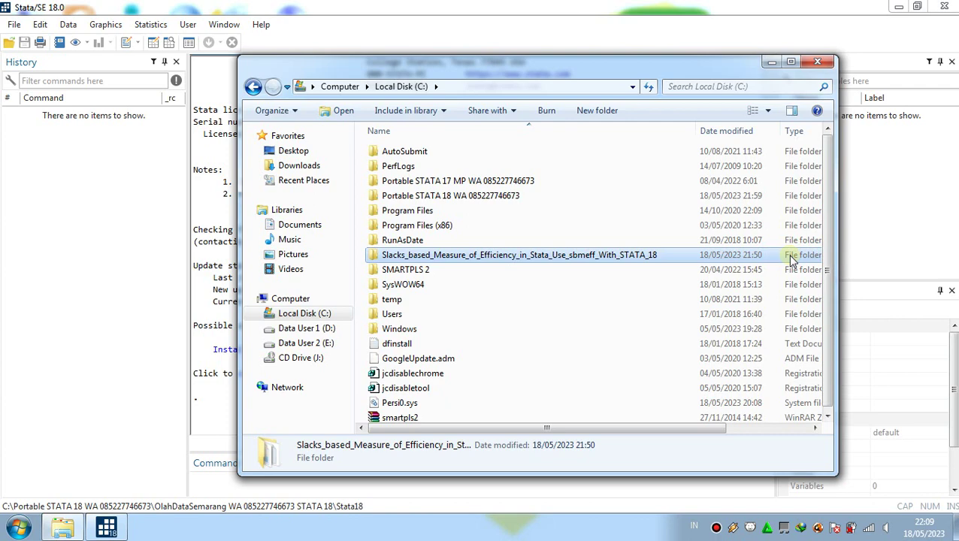
pyautogui.rightClick(792, 258)
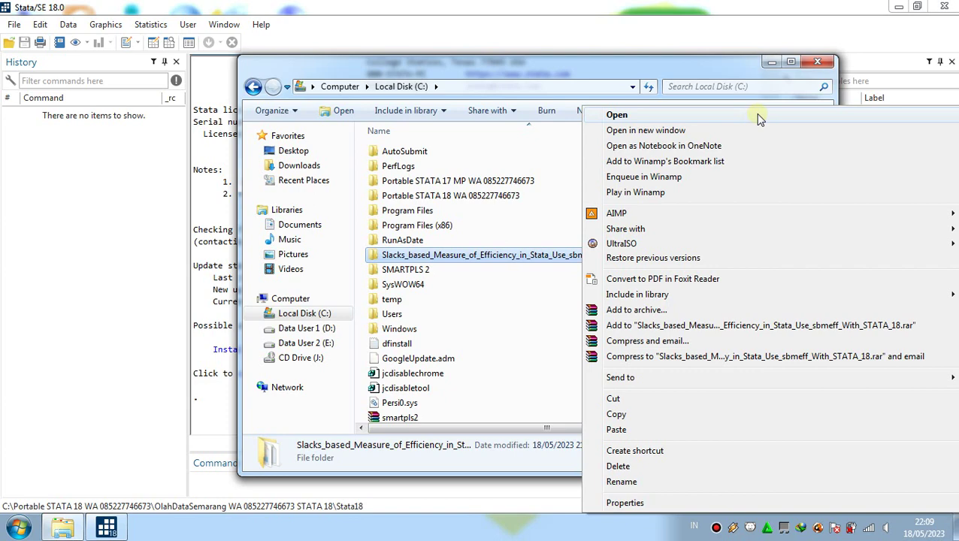
pyautogui.click(758, 115)
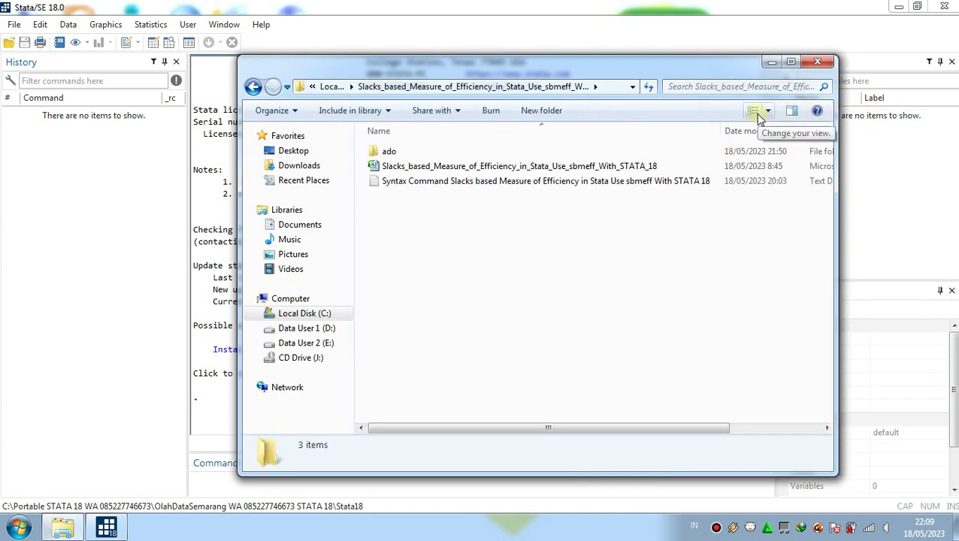
# - Open the text document "Syntax Command Slacks based Measure of Efficiency in Stata Use sbmeff With STATA 18" and keep its window in front
pyautogui.click(782, 186)
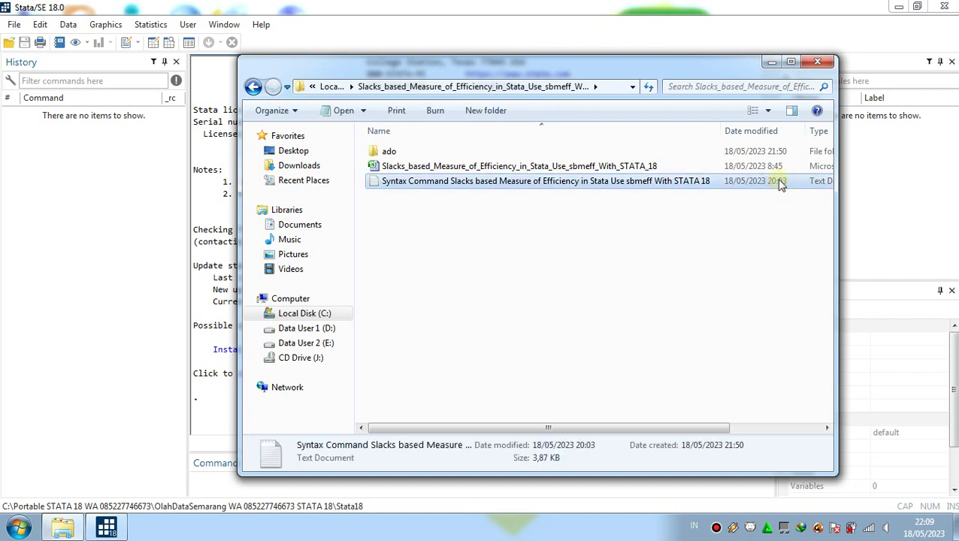
pyautogui.rightClick(782, 186)
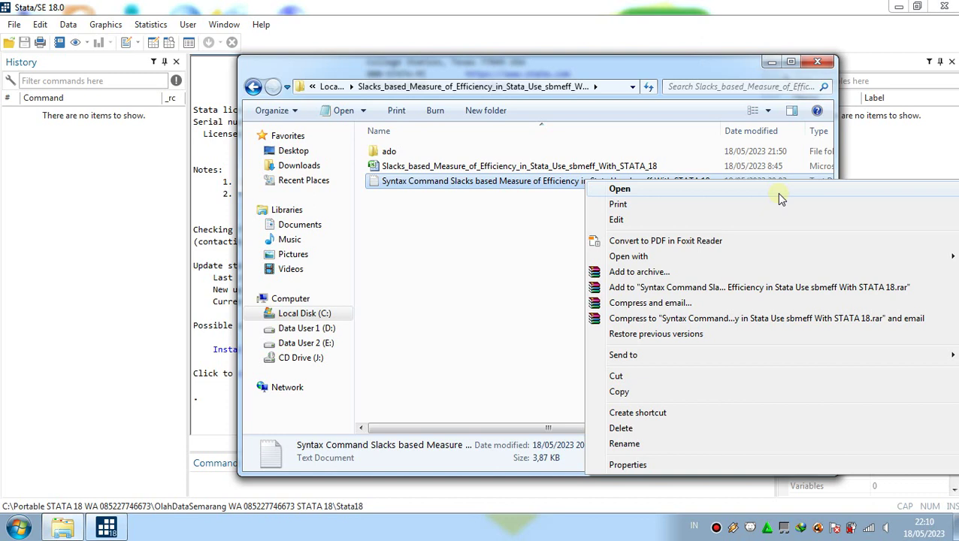
pyautogui.click(779, 194)
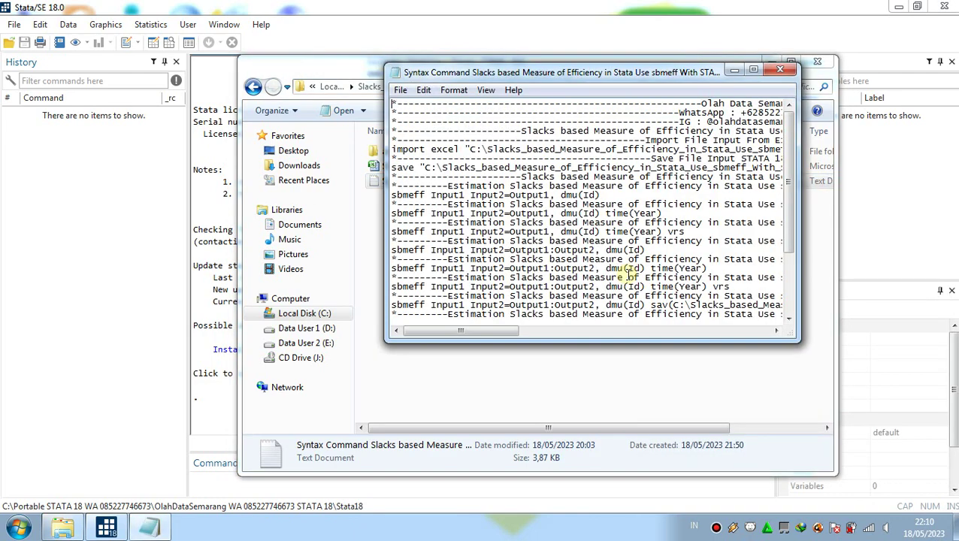
pyautogui.click(623, 369)
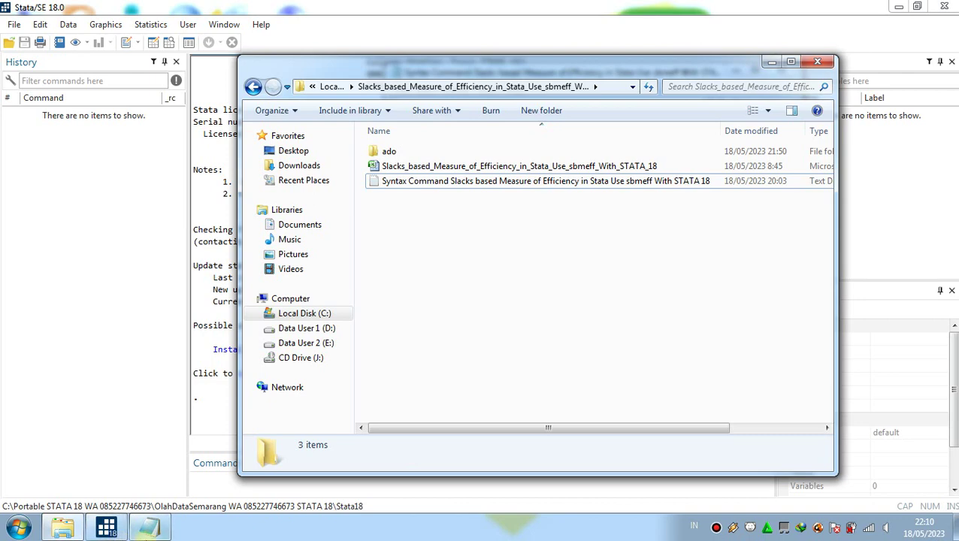
pyautogui.click(153, 530)
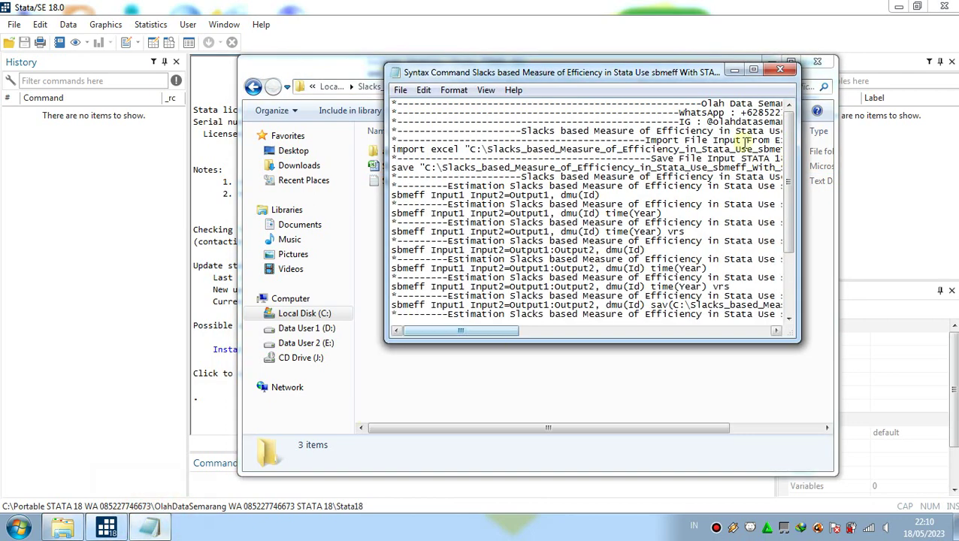